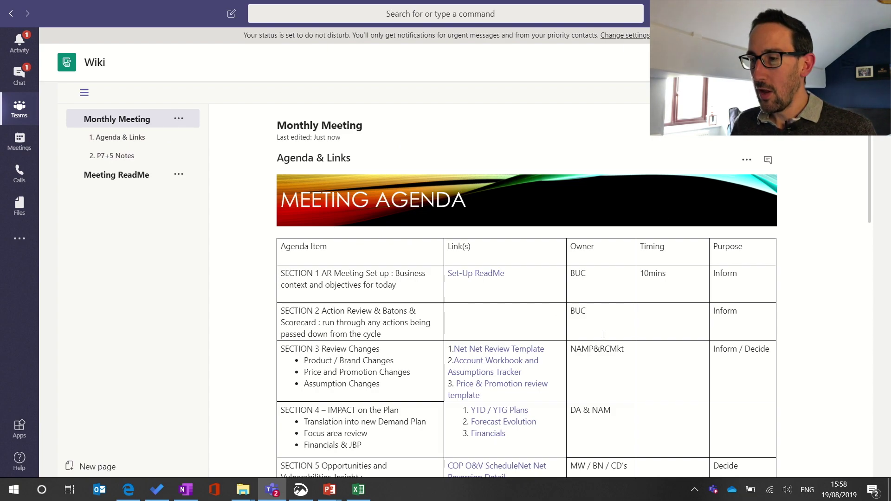
scroll(603, 334, down, 3)
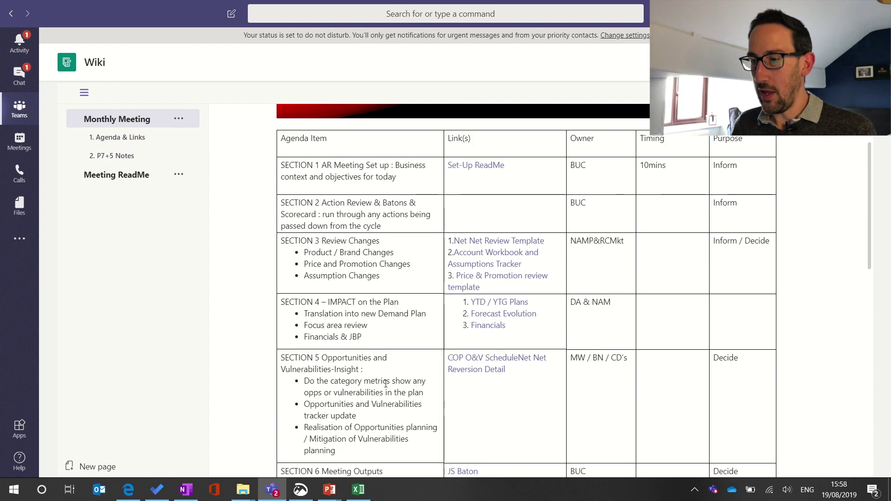
scroll(386, 384, down, 1)
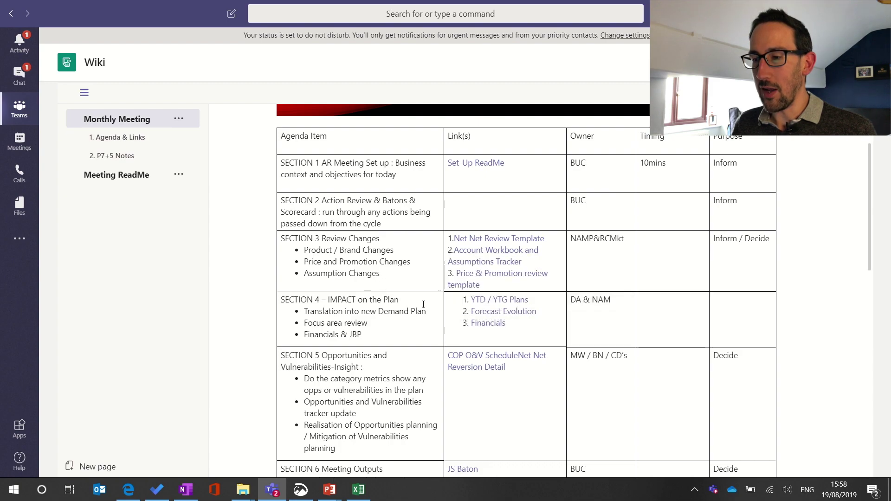
scroll(423, 304, down, 1)
scroll(423, 304, up, 2)
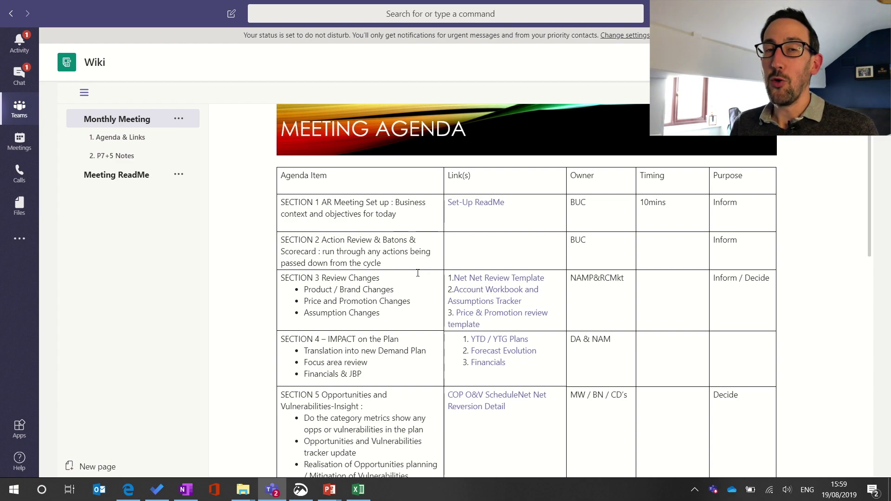
scroll(418, 273, down, 1)
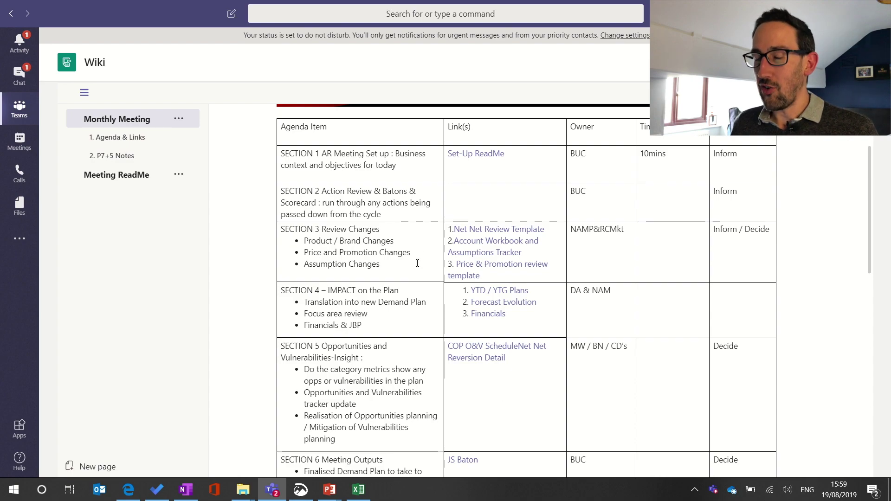
scroll(418, 263, down, 10)
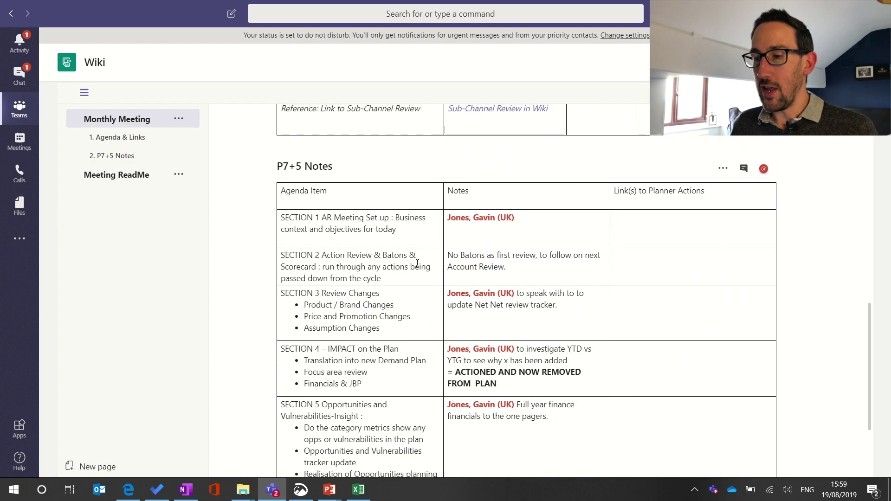
scroll(396, 253, down, 1)
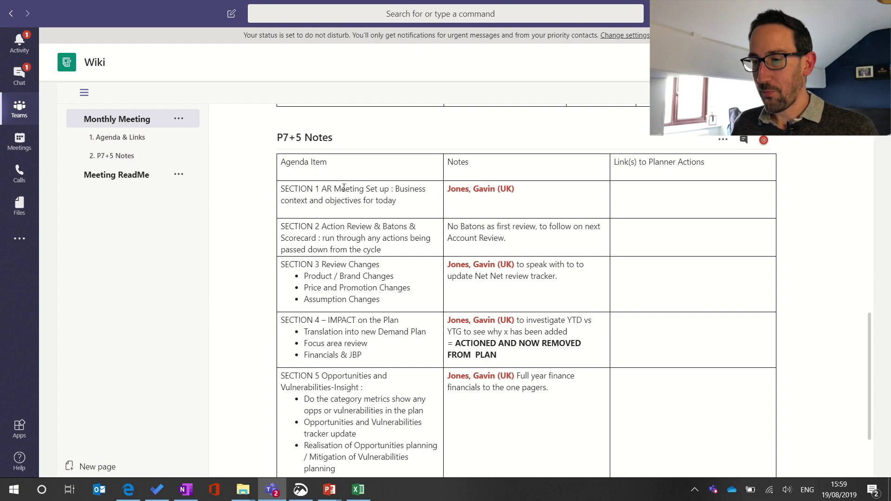
scroll(373, 387, down, 3)
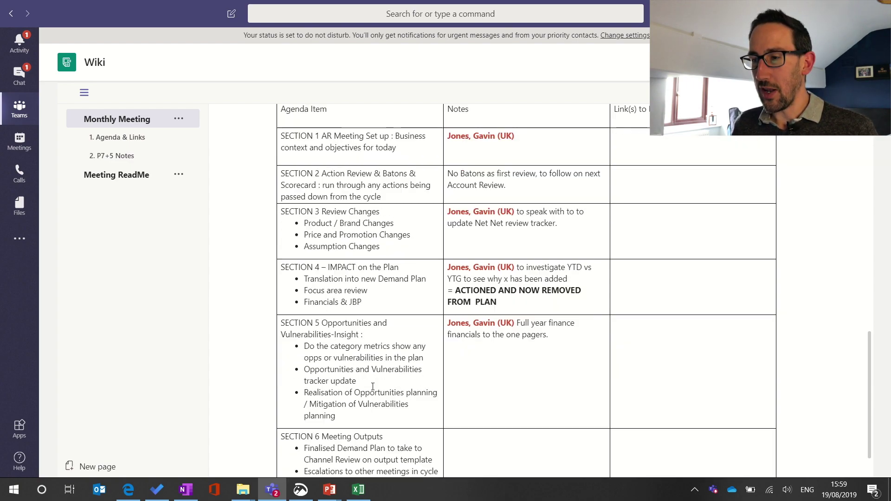
scroll(487, 174, up, 2)
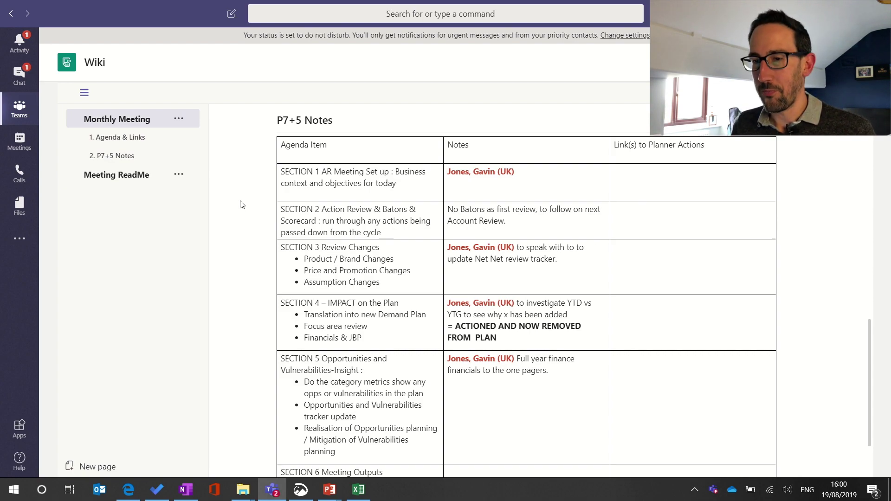
scroll(405, 247, up, 10)
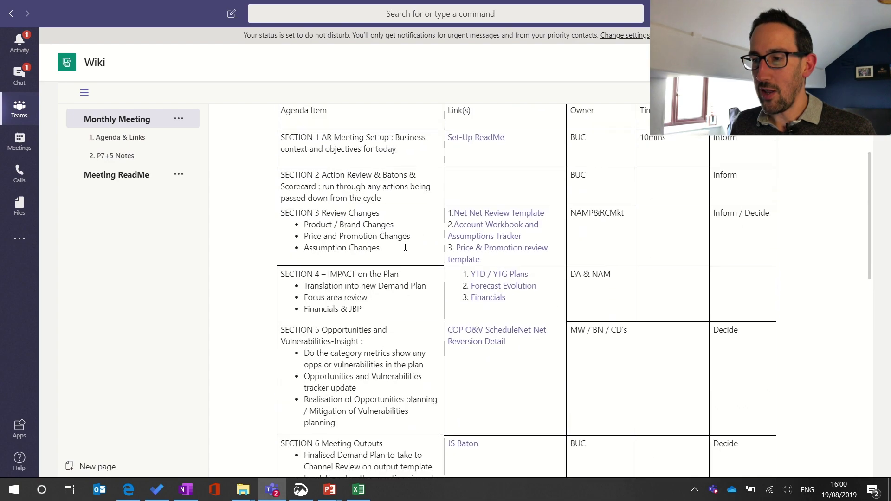
click(93, 183)
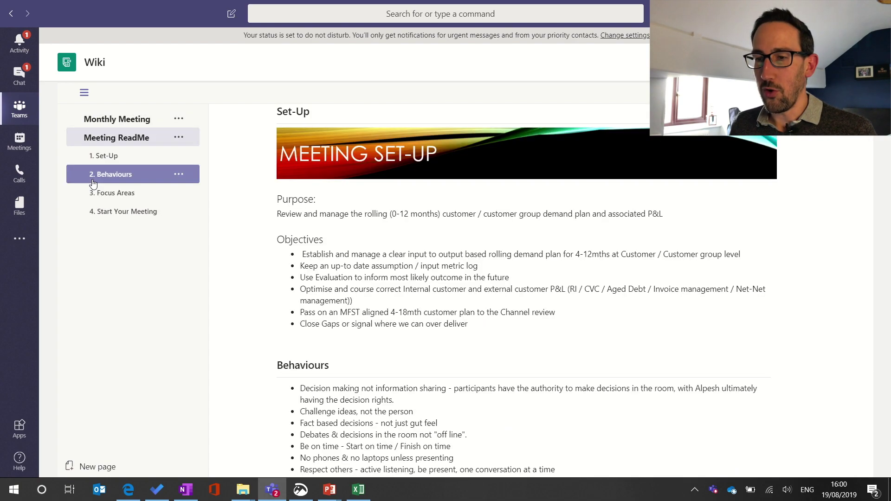
scroll(358, 235, down, 3)
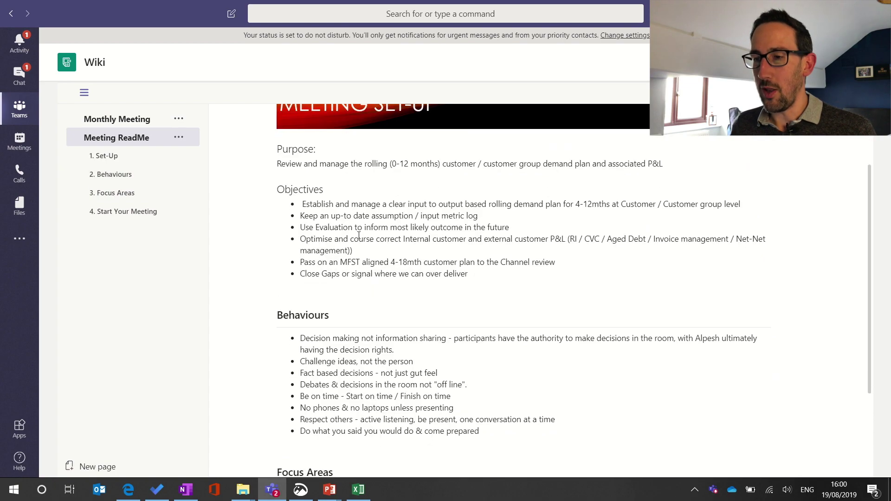
scroll(359, 236, up, 2)
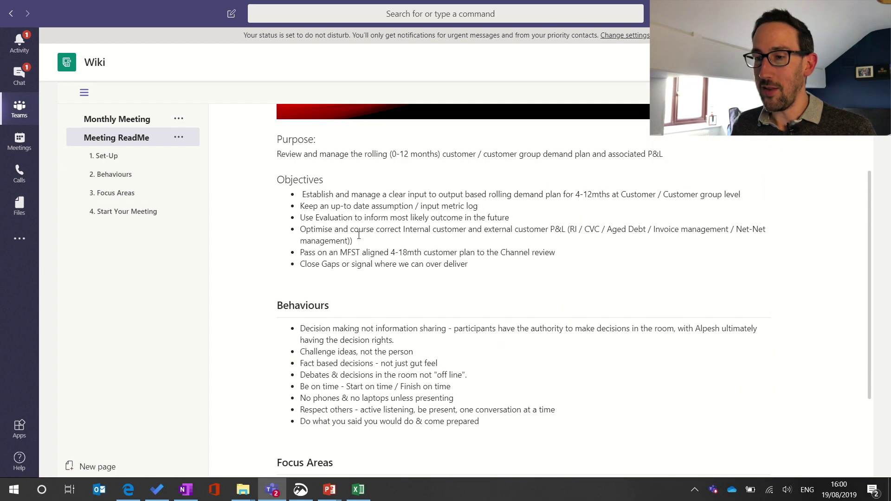
scroll(359, 235, down, 3)
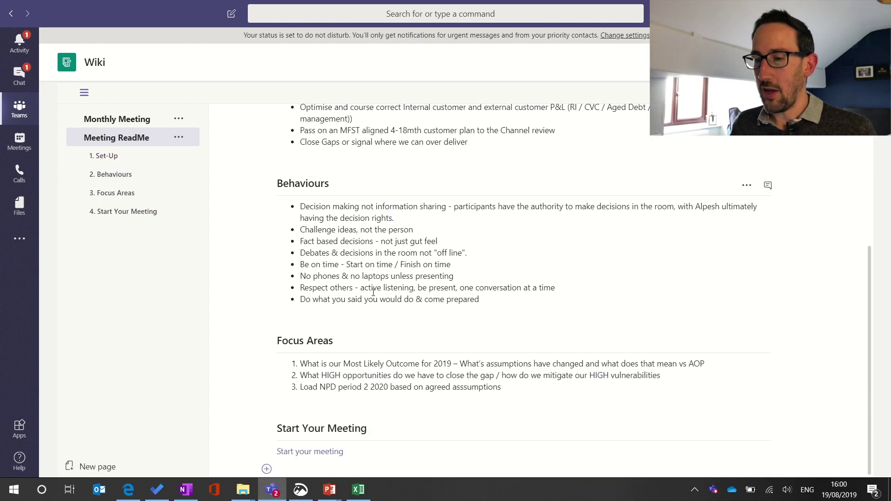
click(308, 455)
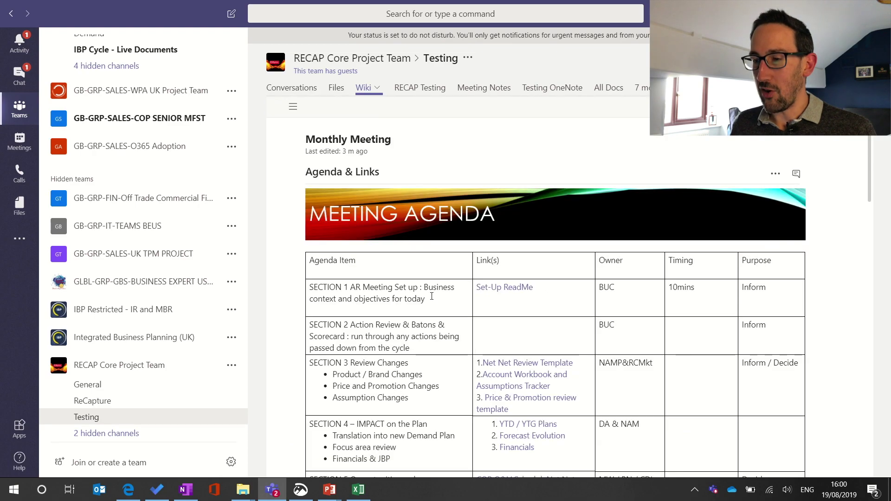
scroll(431, 296, down, 3)
scroll(431, 296, up, 2)
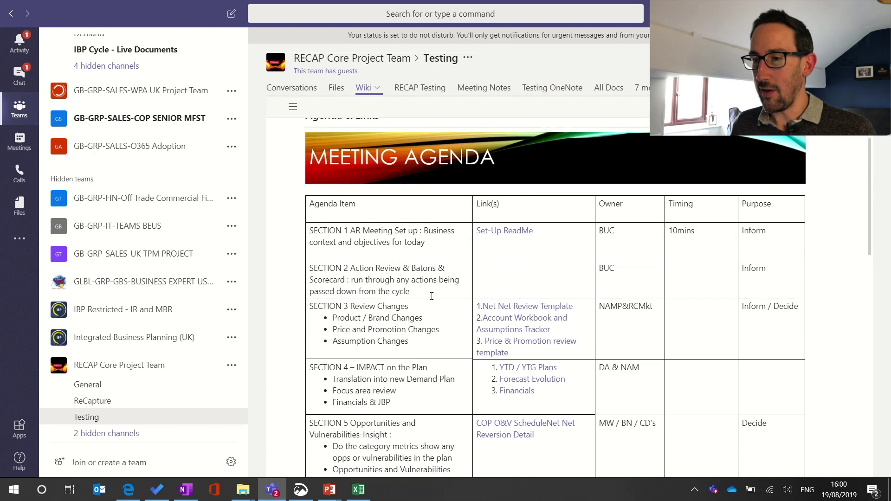
click(293, 106)
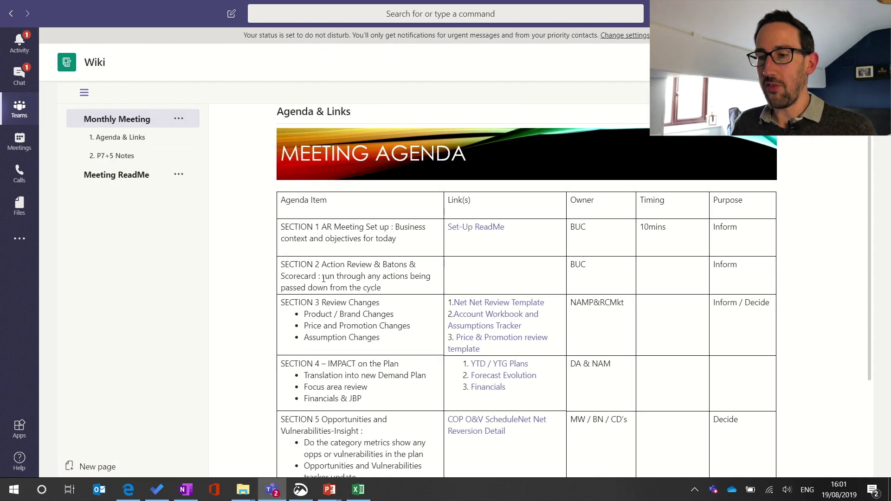
- Insert a new section titled 'P8+4 Notes' directly above the P7+5 Notes section
scroll(324, 279, down, 11)
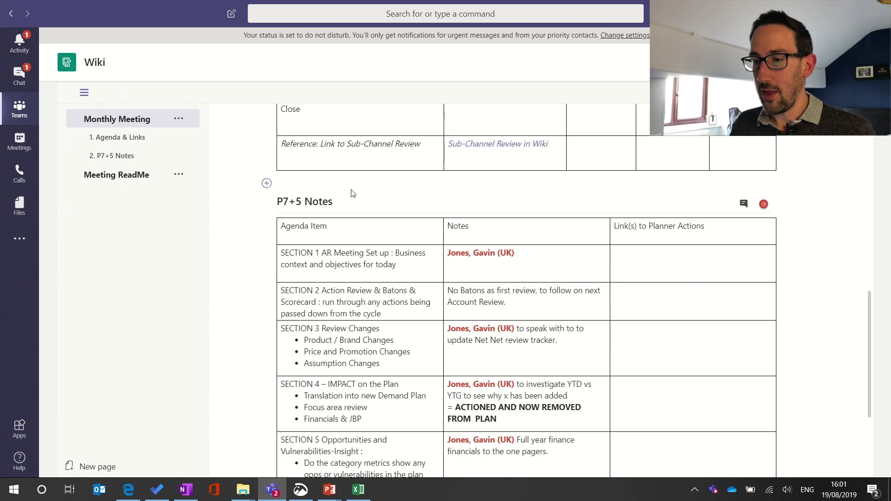
scroll(350, 193, up, 3)
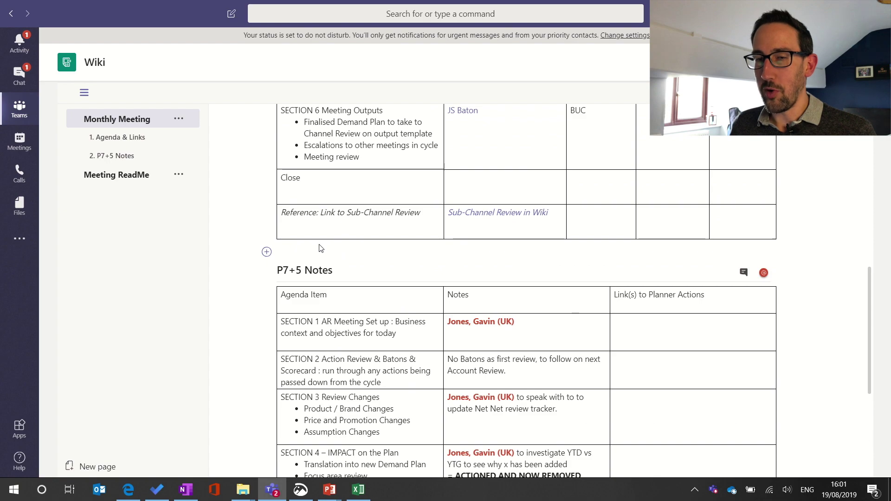
click(266, 254)
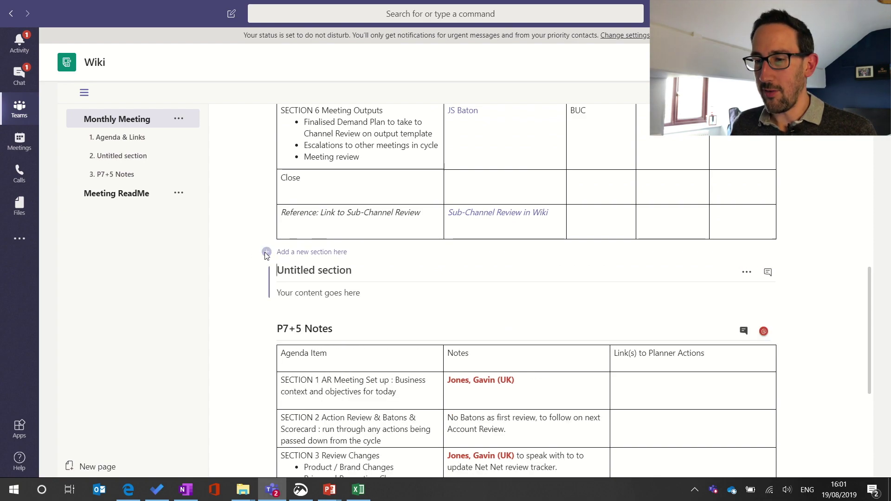
text(P8)
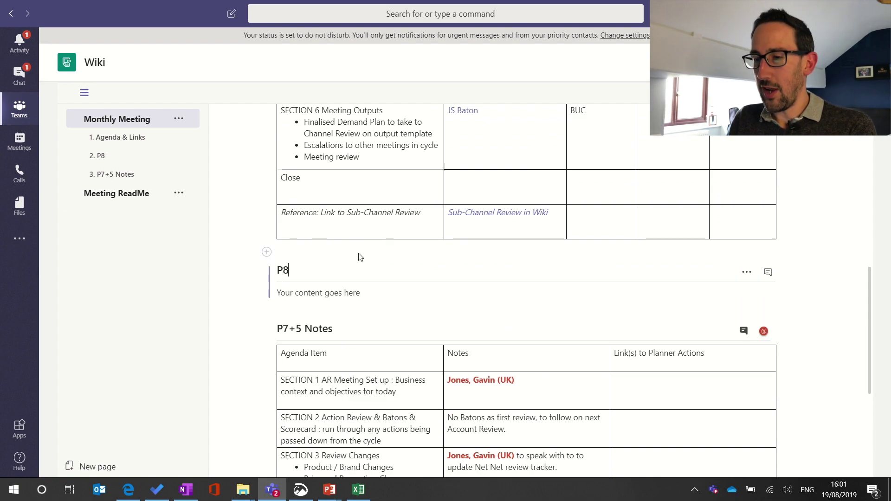
text(+4 Notes)
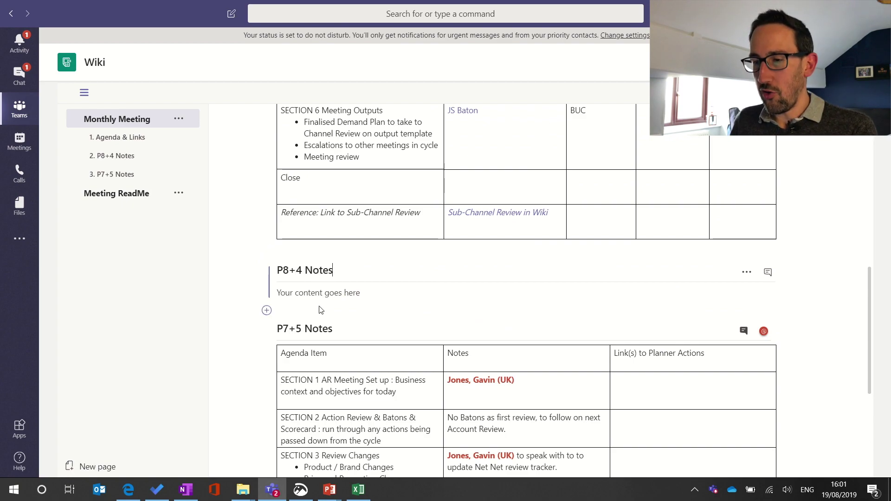
scroll(320, 306, down, 6)
scroll(320, 306, up, 5)
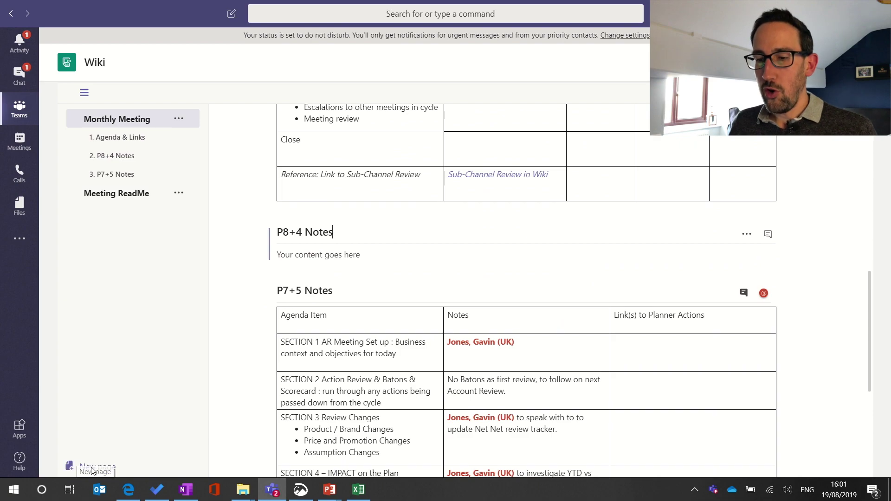
- Create a wiki page named 'Monthly Meeting 2' and title its first section 'Agenda & Links'
click(90, 467)
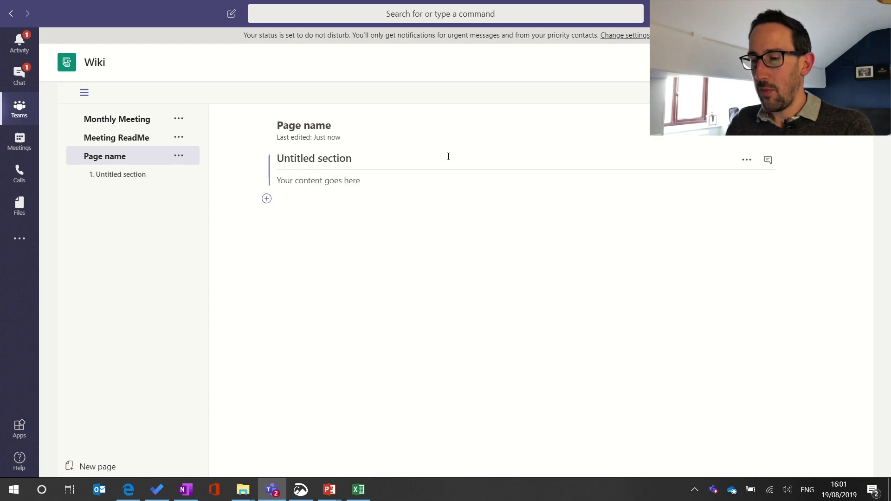
text(m)
key(BackSpace)
text(Month)
key(BackSpace)
key(BackSpace)
key(BackSpace)
text(nthly Meeting 2)
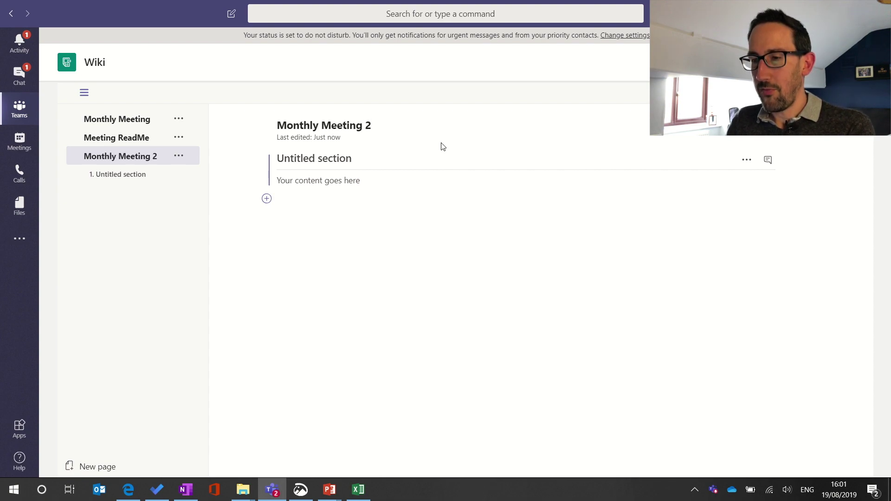
click(300, 161)
text(Agenda )
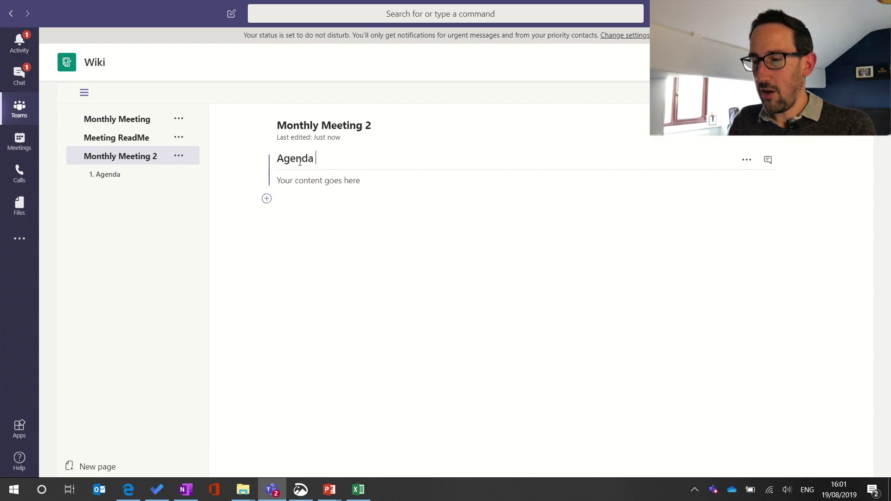
text(& Links)
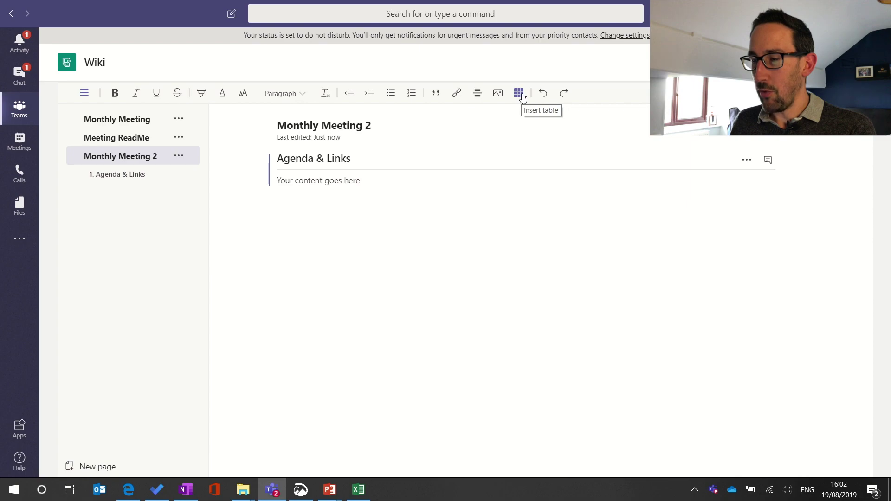
- Insert a five-column table into the Agenda & Links section
click(139, 120)
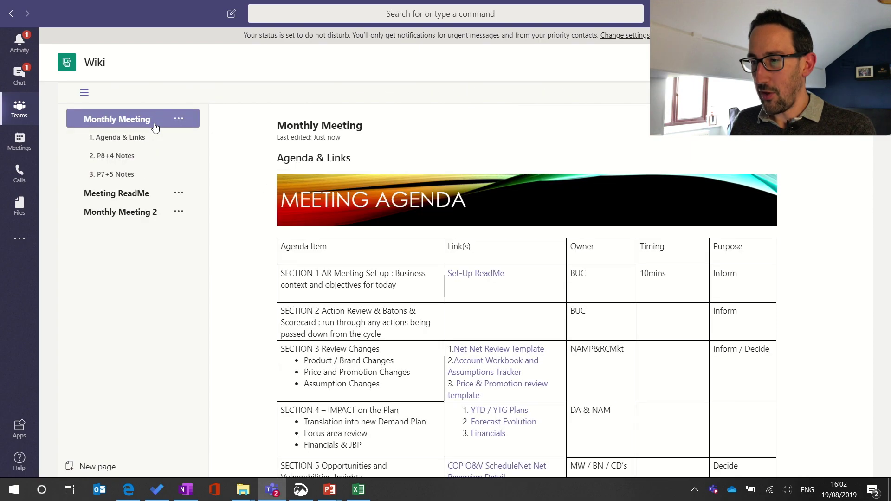
click(122, 212)
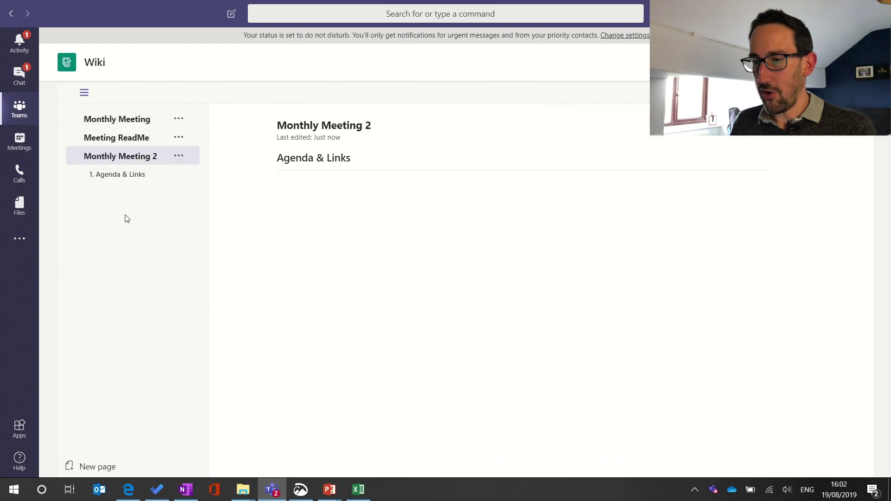
click(310, 185)
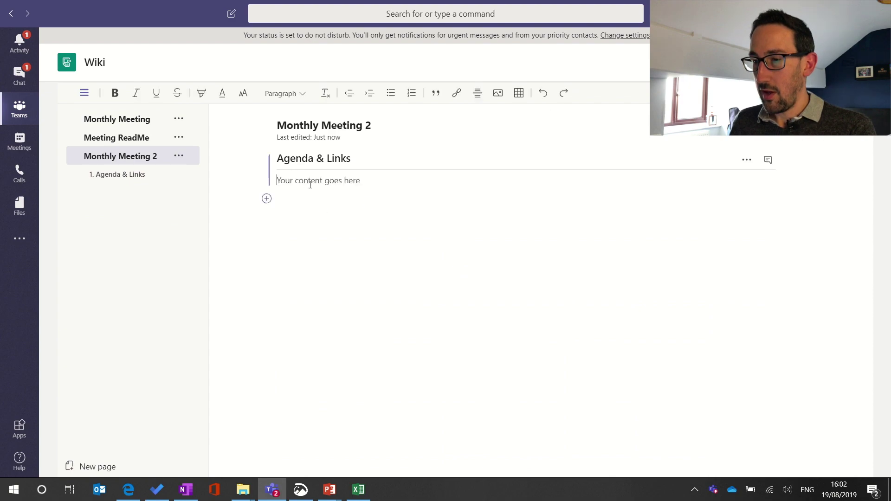
click(520, 97)
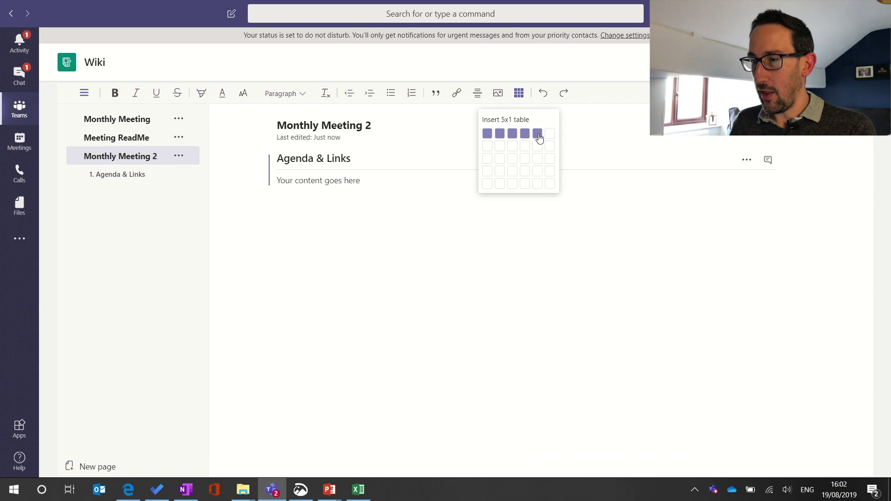
click(537, 184)
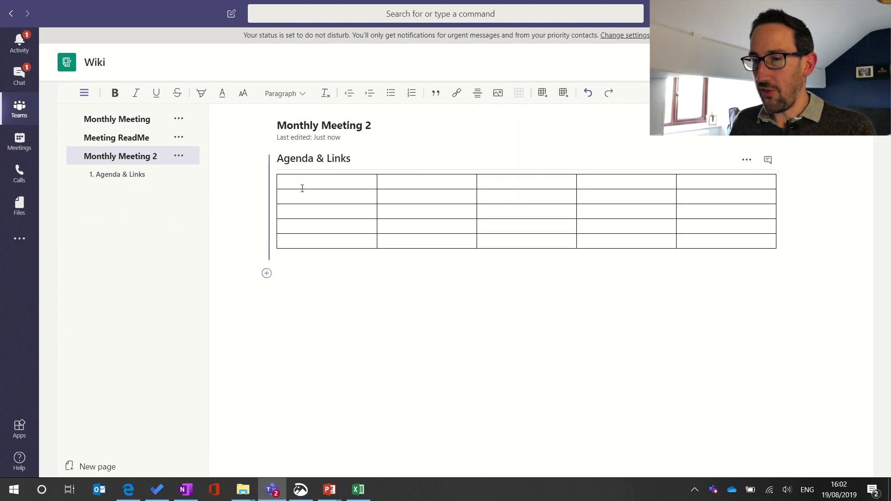
- Type the headers Agenda, Links, Owner, Timing and Pupose, and widen the Timing column
text(Age)
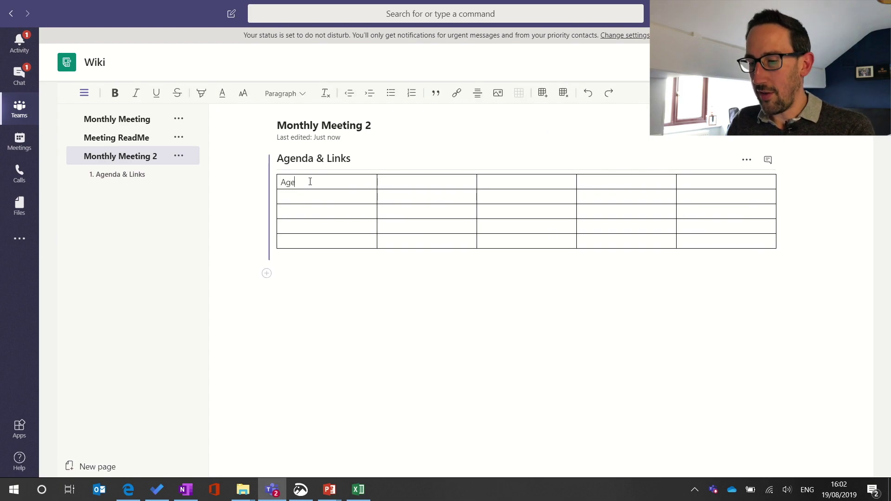
text(ndaLinks)
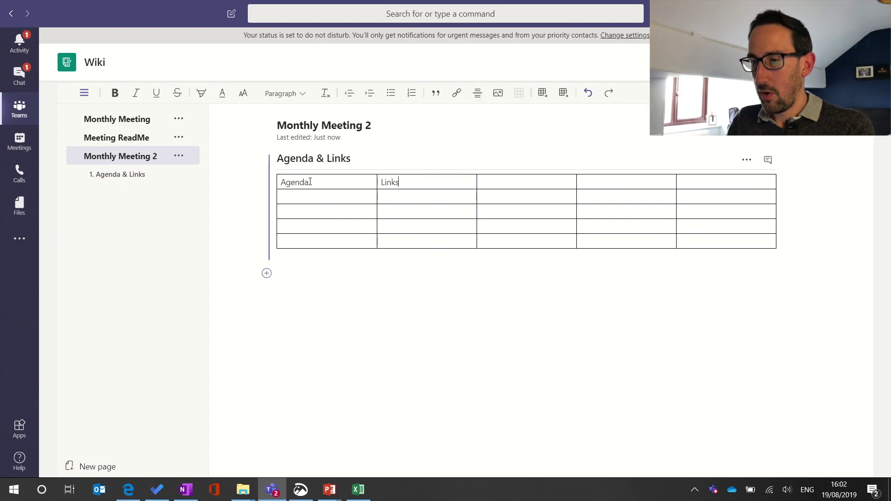
text(C)
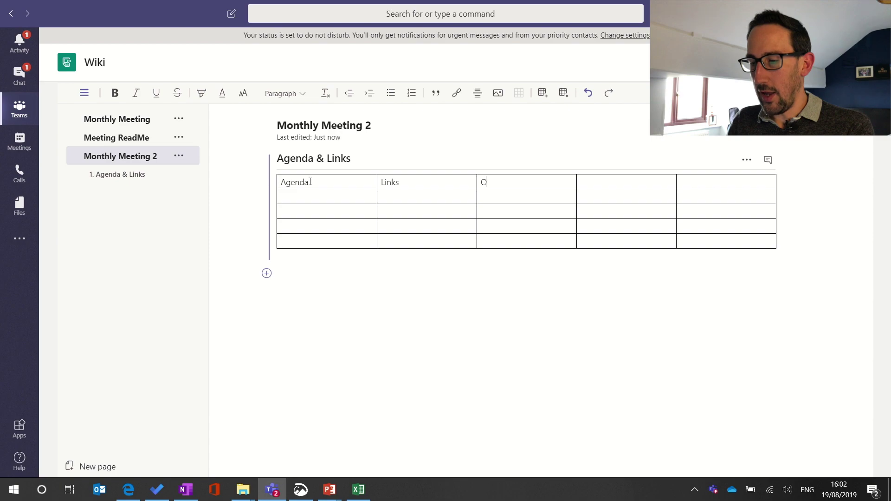
text(wner)
key(Tab)
text(Timing)
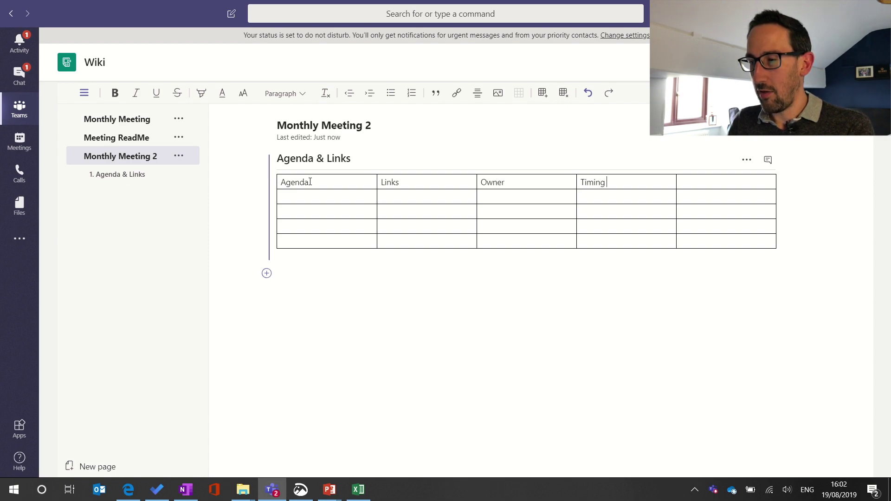
text(Pupose)
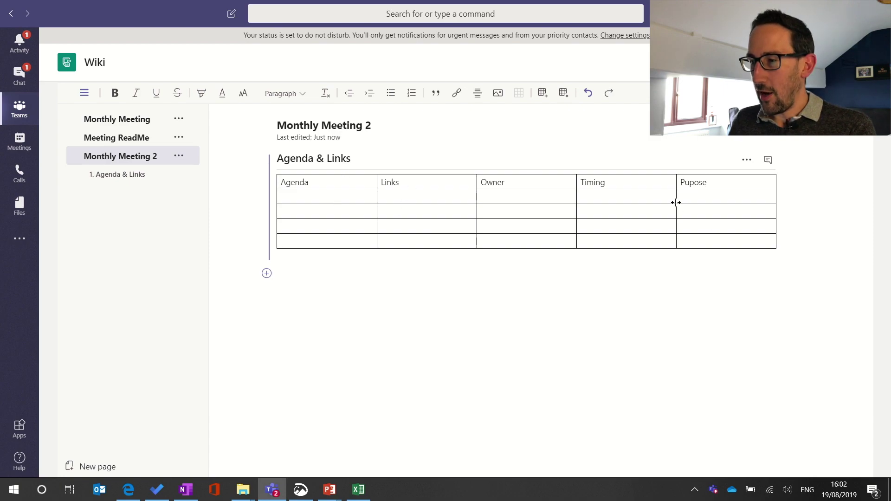
drag(677, 197, 723, 203)
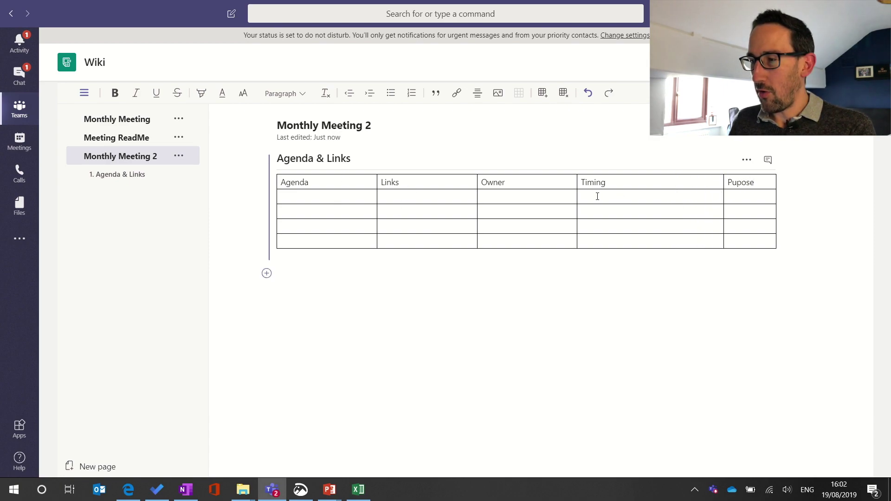
- Widen the Owner, Links and Agenda columns, leaving Agenda slightly narrower
drag(577, 197, 663, 204)
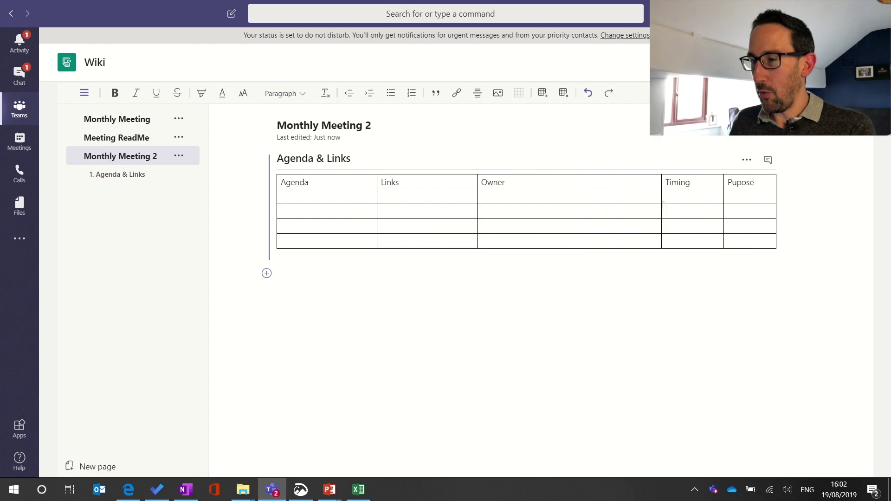
drag(477, 200, 594, 205)
drag(375, 201, 456, 207)
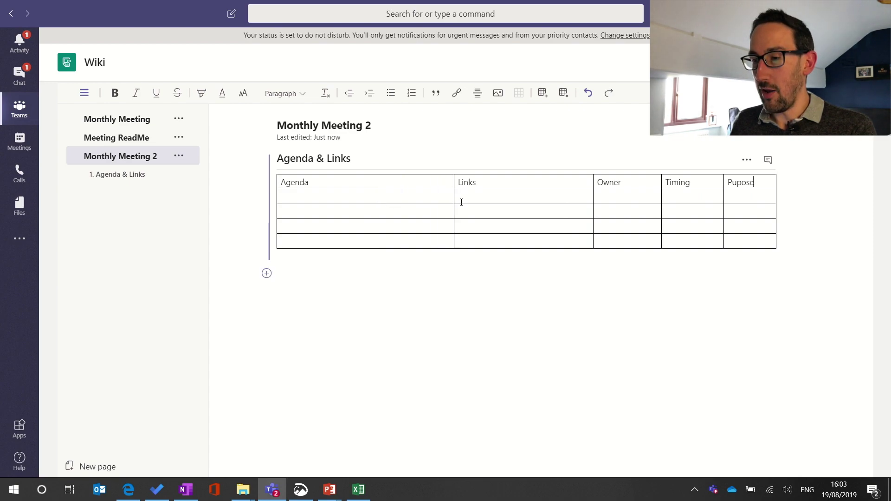
drag(453, 196, 424, 198)
- Enter Intro, Body, Break and End down the Agenda column
click(315, 201)
text(Intro)
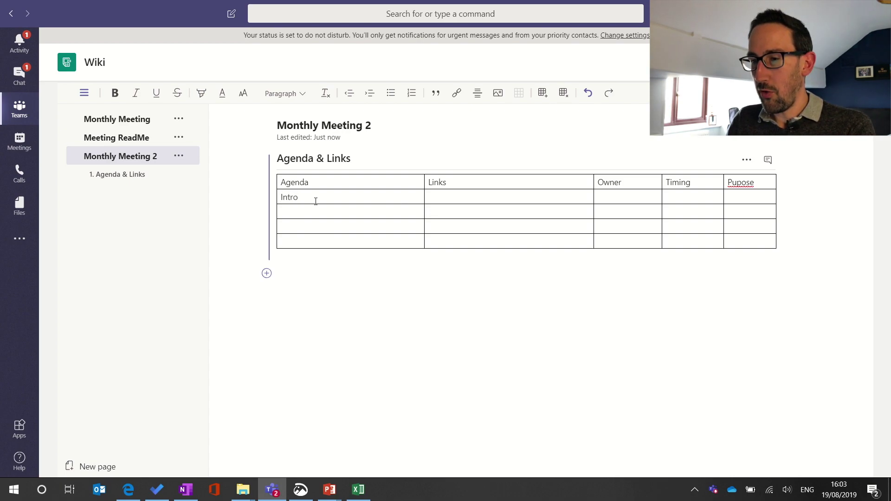
key(Return)
key(BackSpace)
click(316, 210)
text(N)
key(BackSpace)
text(Body)
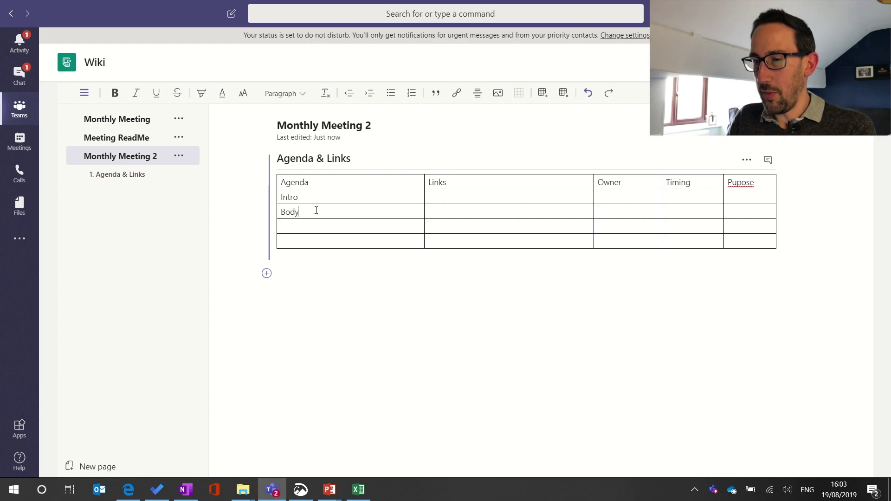
text(Break)
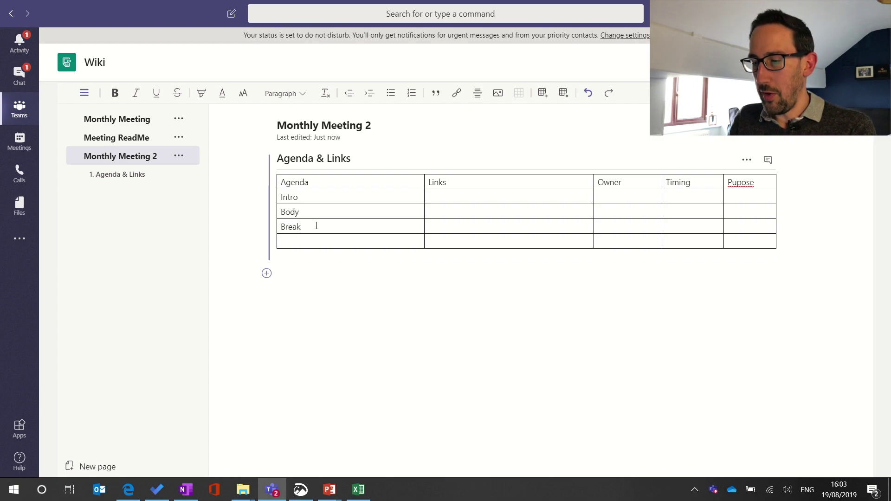
text(EN)
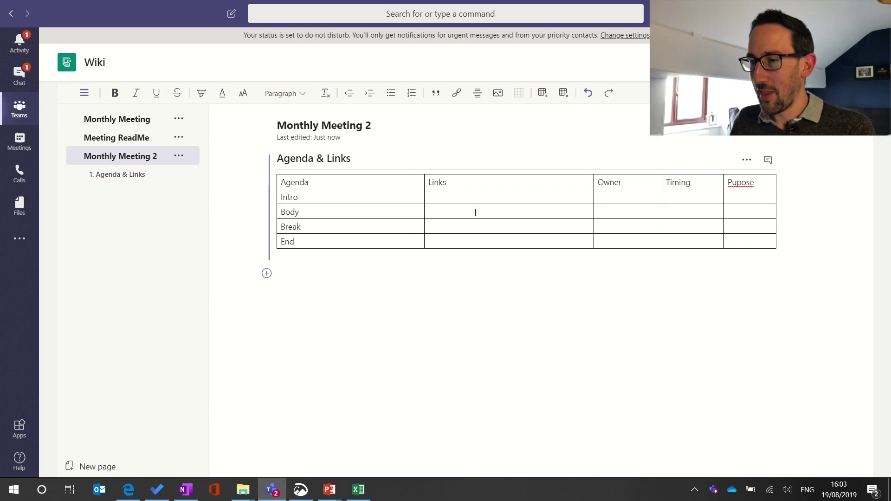
- Give Intro, Body and Break timings of 10 mins, 20 mins and 5 mins, then exit full-screen view
click(698, 198)
text(10 mins)
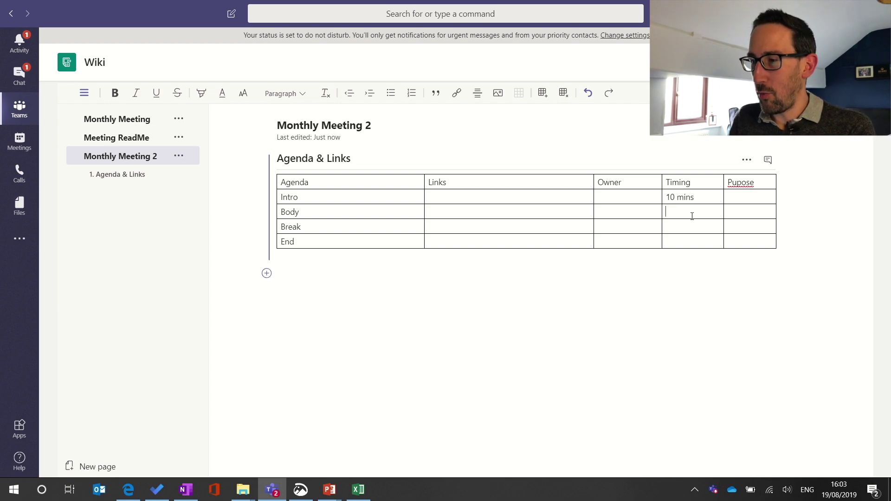
text(20 mins)
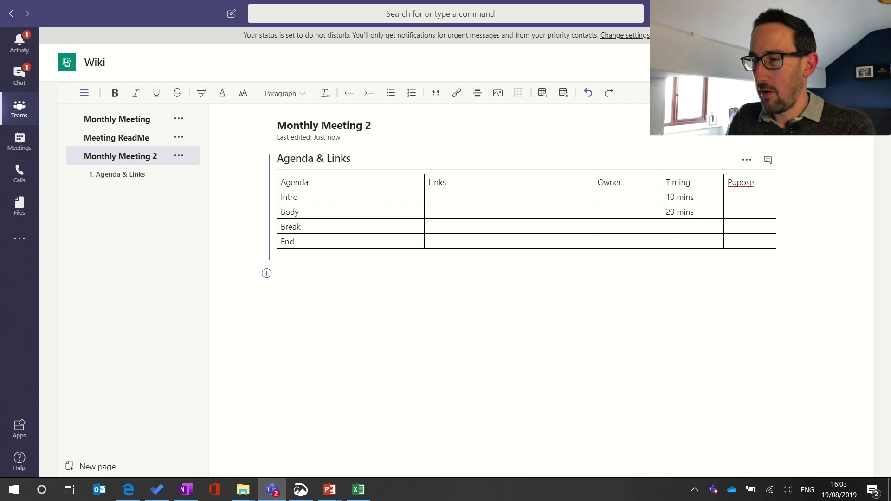
click(689, 221)
text(5 mins)
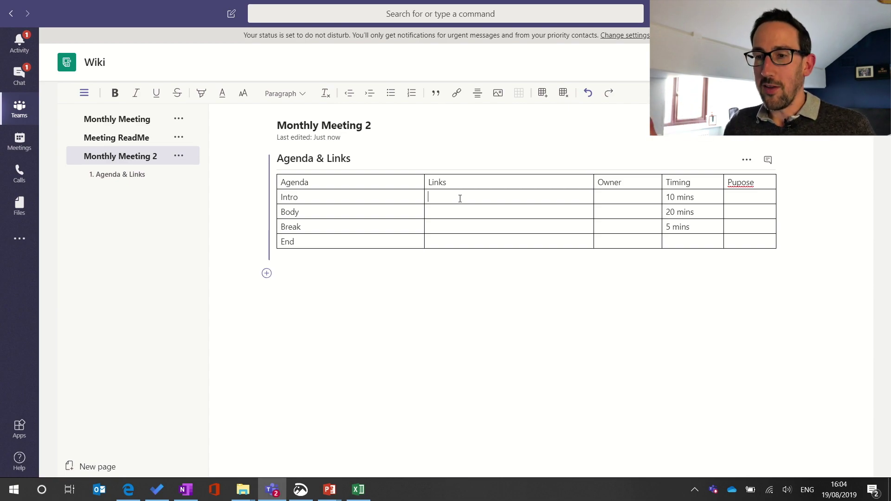
click(459, 199)
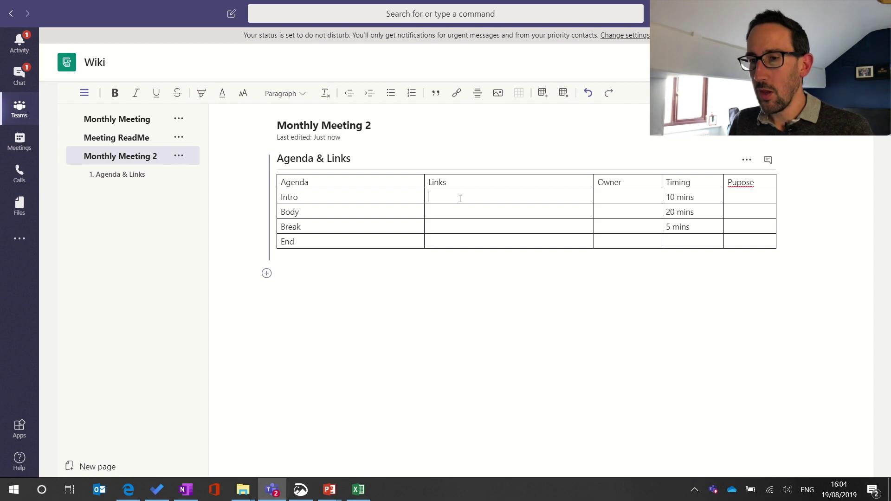
key(Escape)
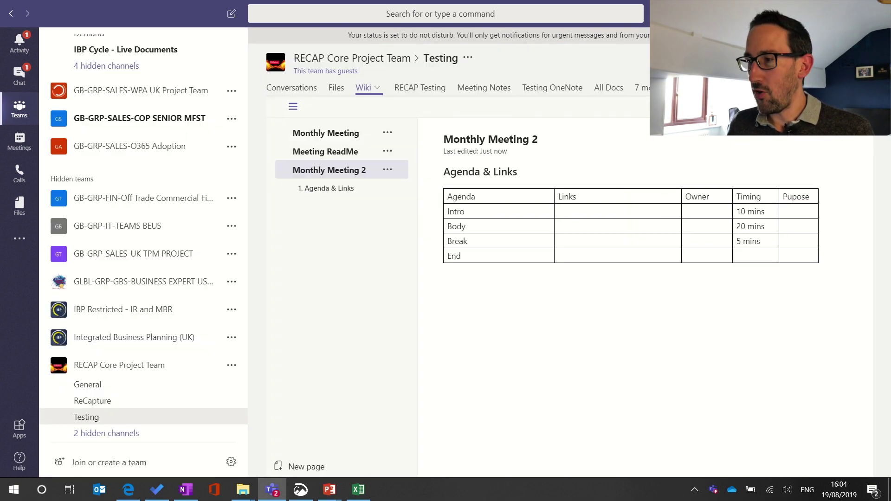
- Copy a share link to File 1.xlsx in Test Folder 1
click(337, 89)
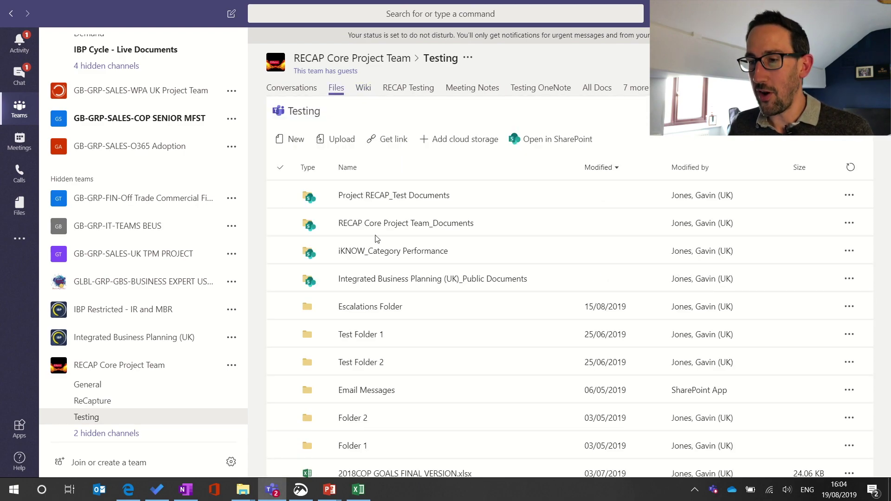
click(356, 340)
click(356, 341)
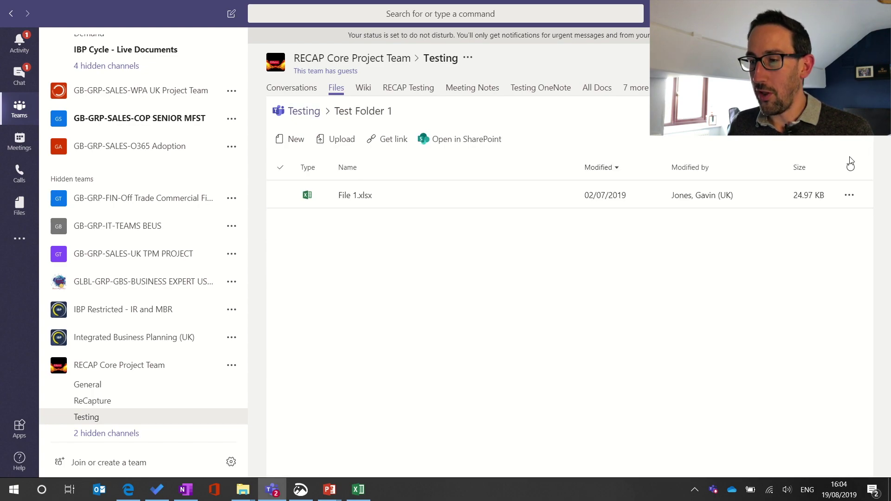
click(845, 201)
click(847, 197)
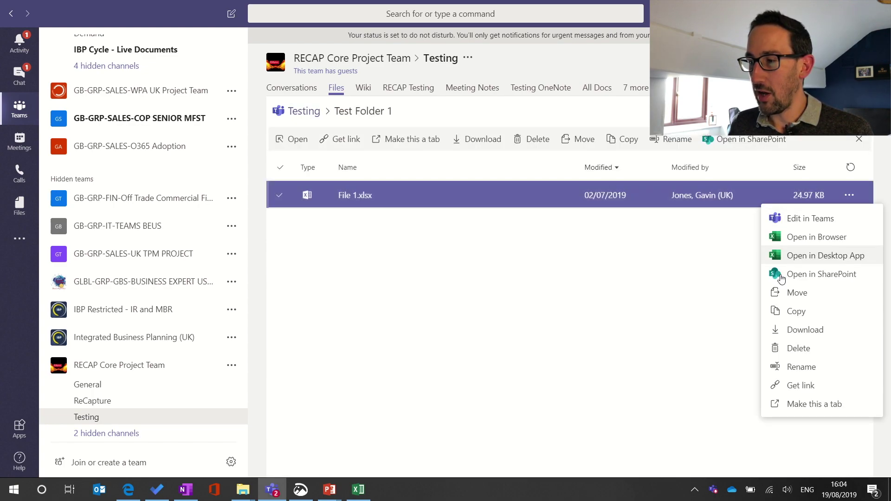
click(797, 385)
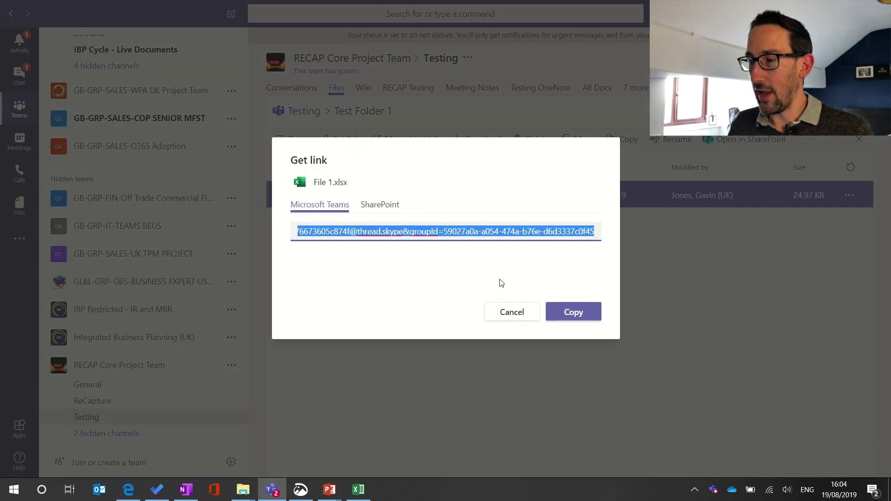
click(581, 319)
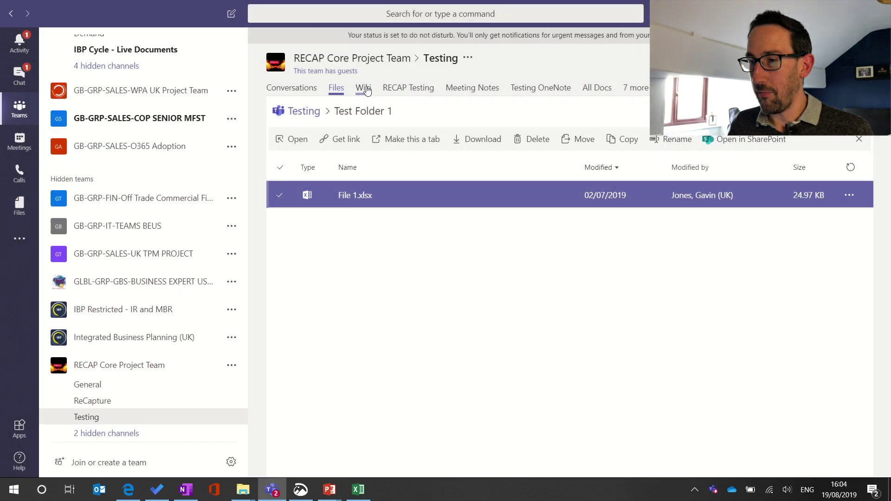
- Type 'Starting File' in the Intro row's Links cell and hyperlink it to File 1.xlsx
click(363, 88)
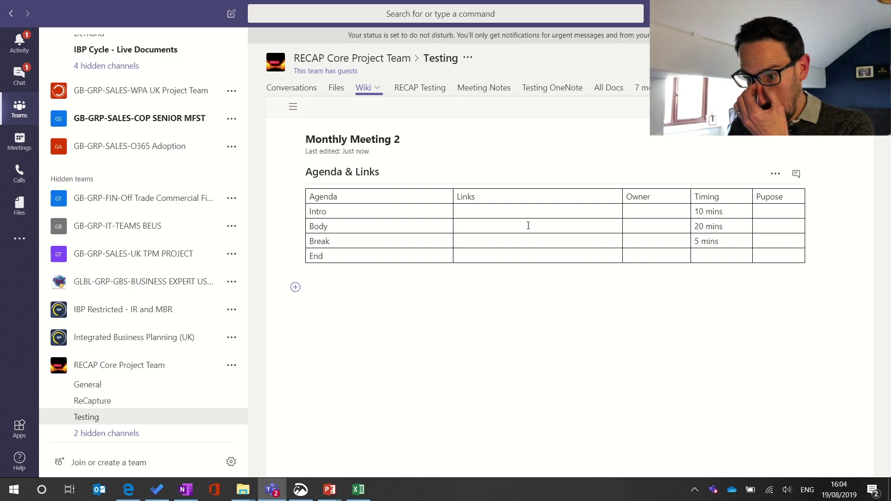
click(503, 227)
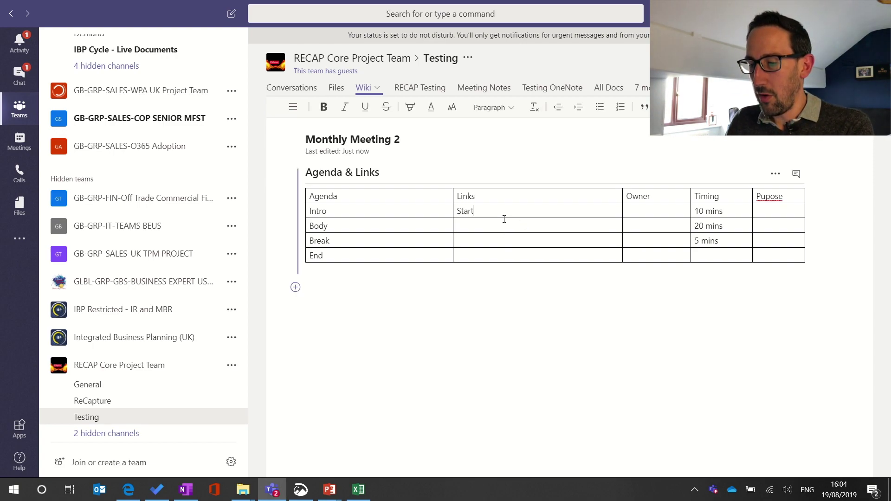
text(Starting File)
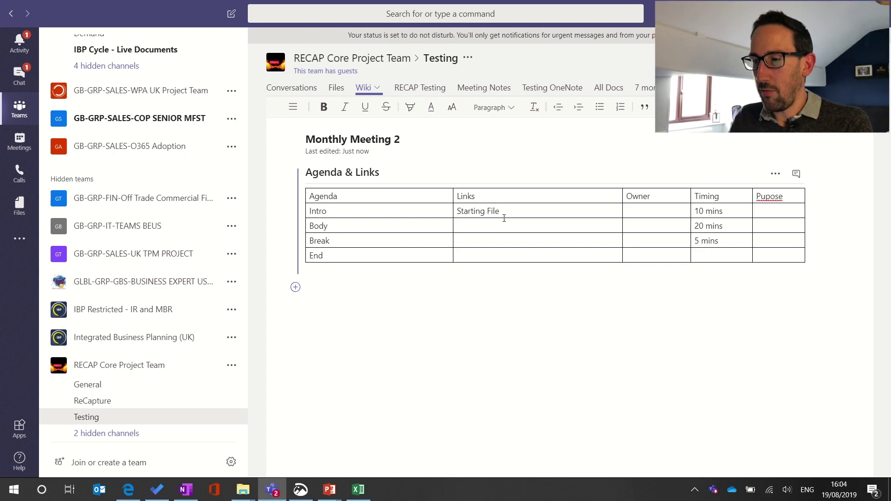
mouse_move(500, 211)
mouse_down()
mouse_move(459, 212)
mouse_move(486, 212)
mouse_up()
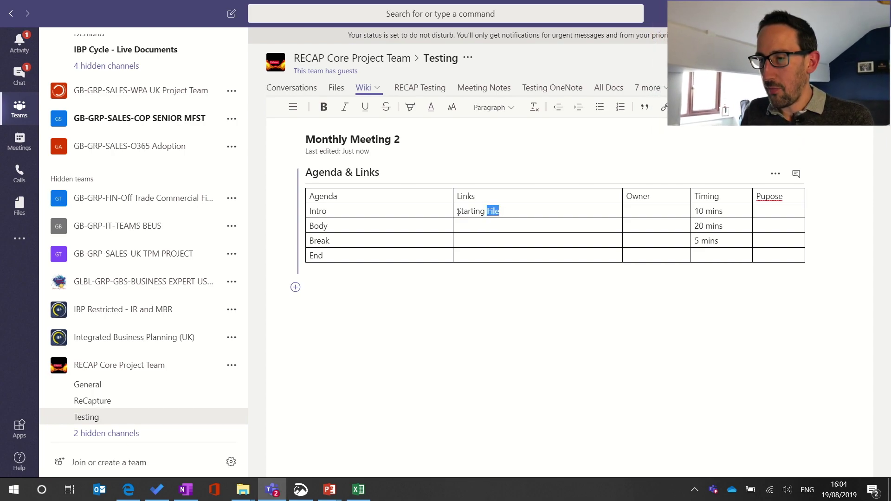
click(665, 108)
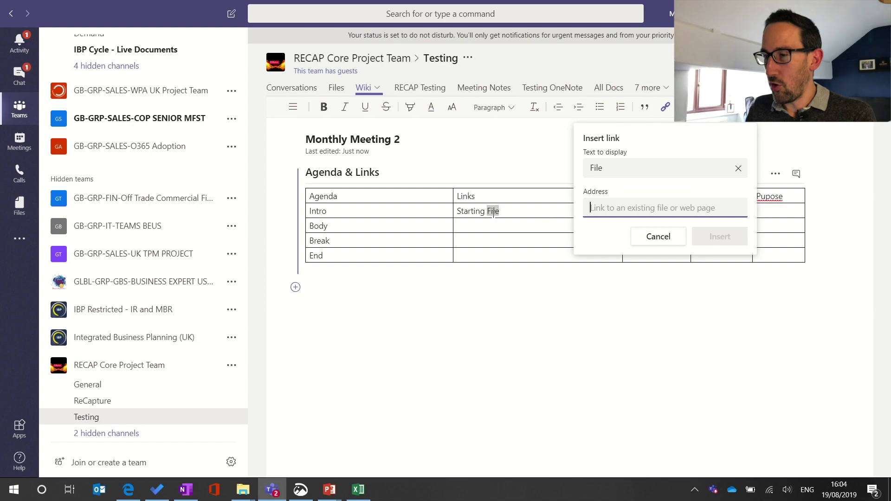
click(658, 236)
drag(500, 211, 461, 214)
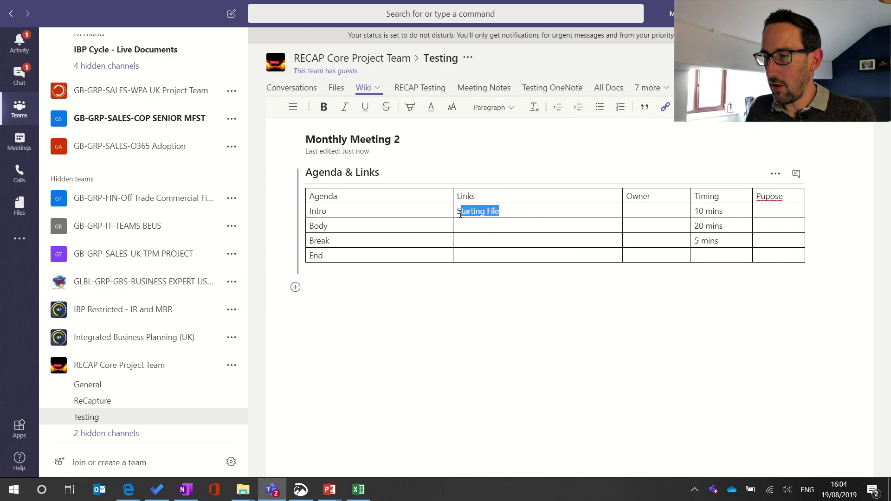
click(663, 110)
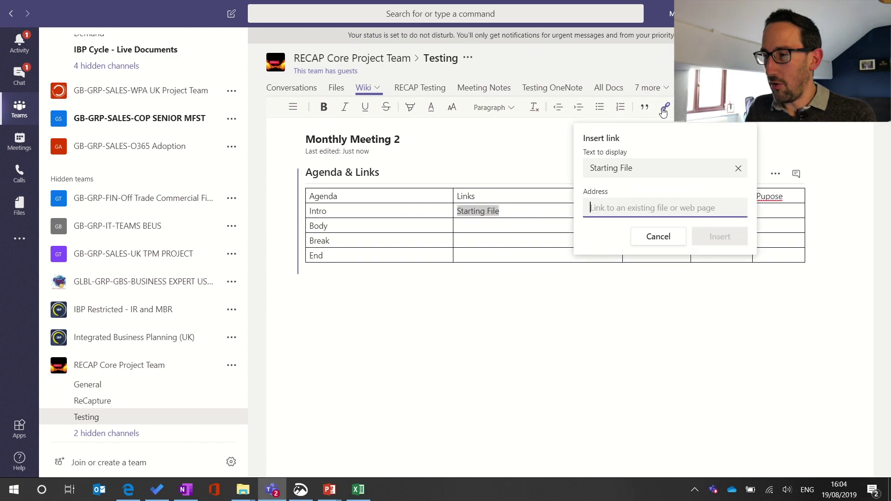
key(ctrl+v)
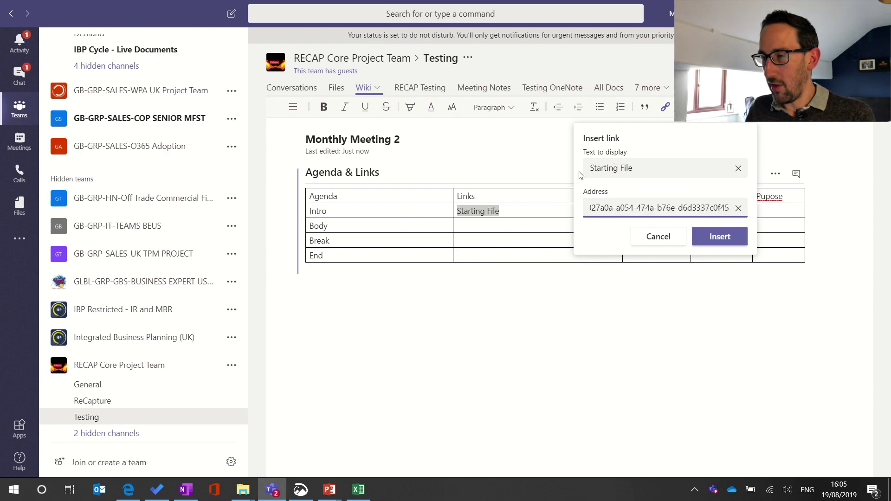
click(717, 237)
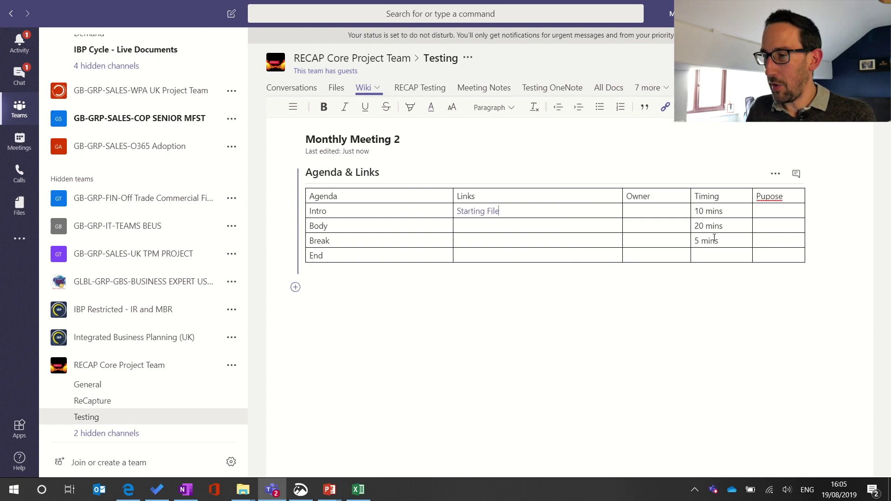
click(336, 88)
click(370, 357)
- Copy a share link to 2018COP GOALS FINAL VERSION.xlsx in Test Folder 2
click(370, 359)
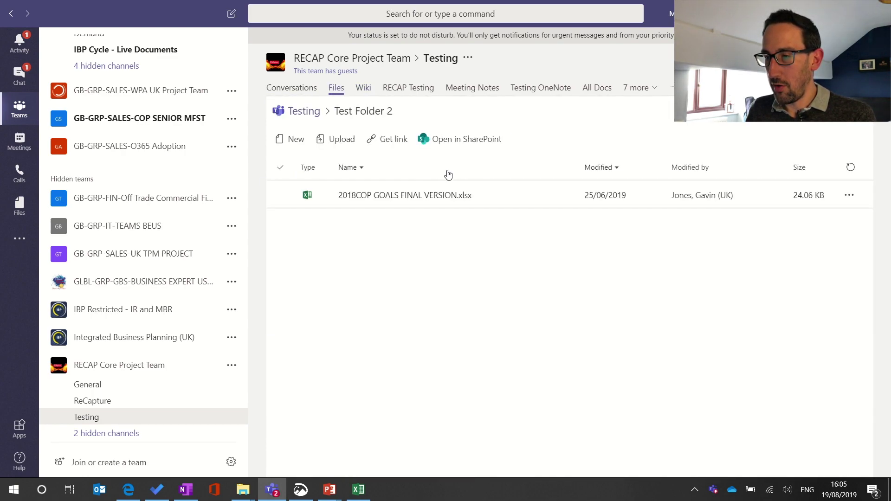
click(849, 195)
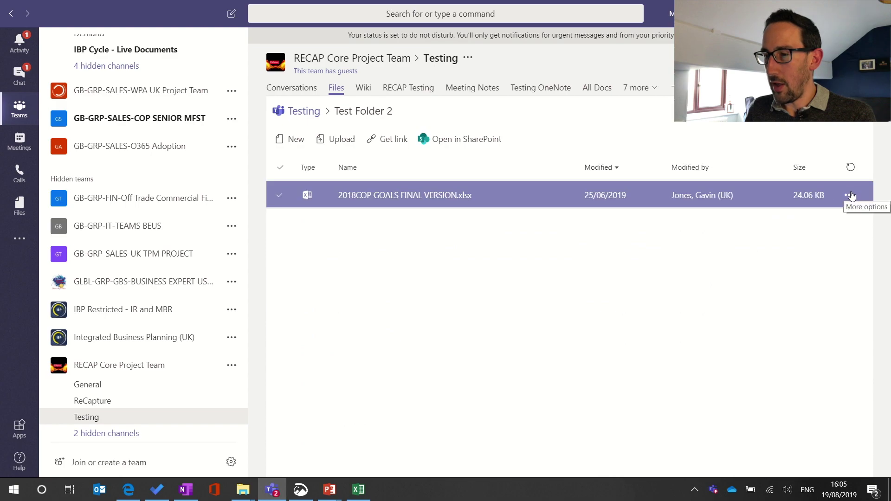
click(850, 194)
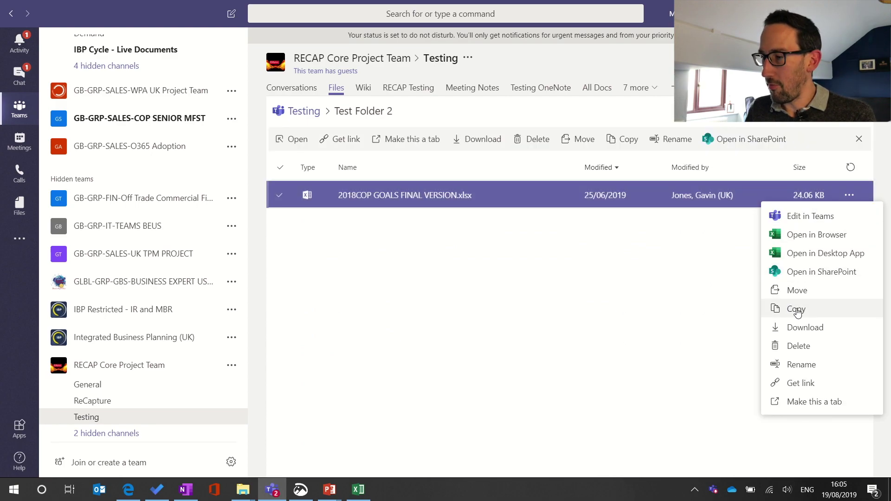
click(791, 383)
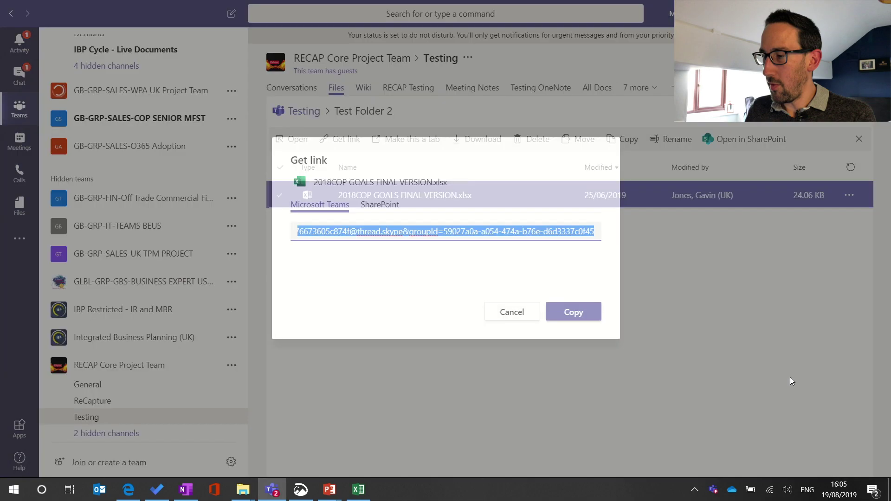
click(575, 314)
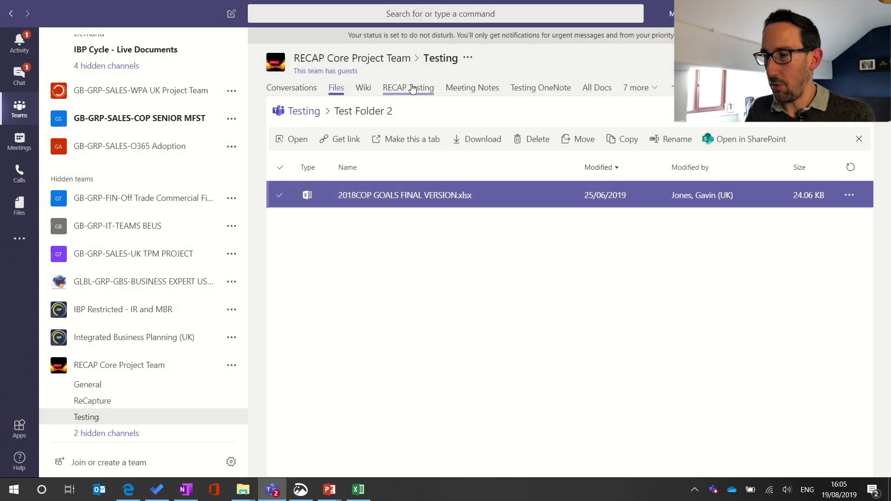
- Type 'Goals' in the Body row's Links cell and hyperlink it to the goals spreadsheet
click(362, 89)
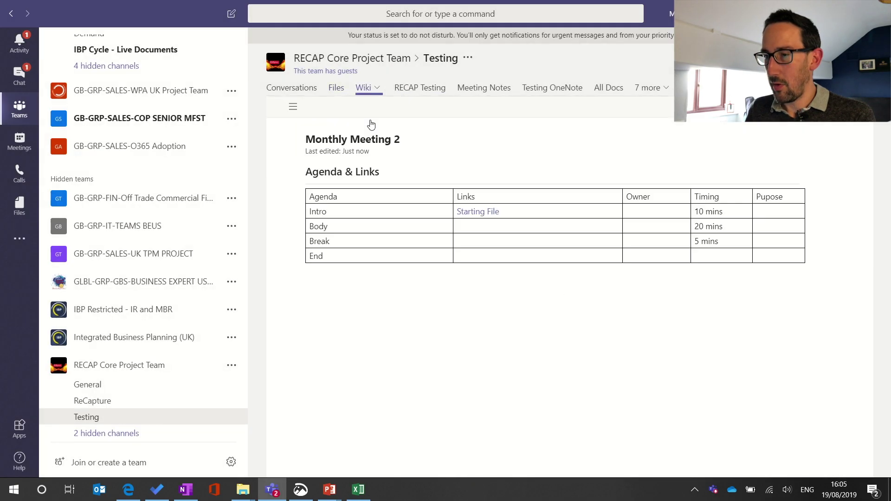
click(486, 228)
text(Goals)
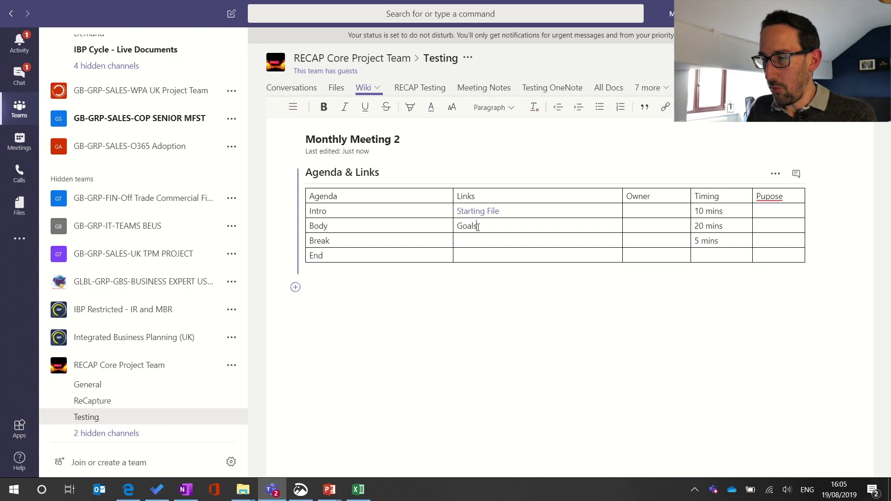
drag(478, 227, 459, 228)
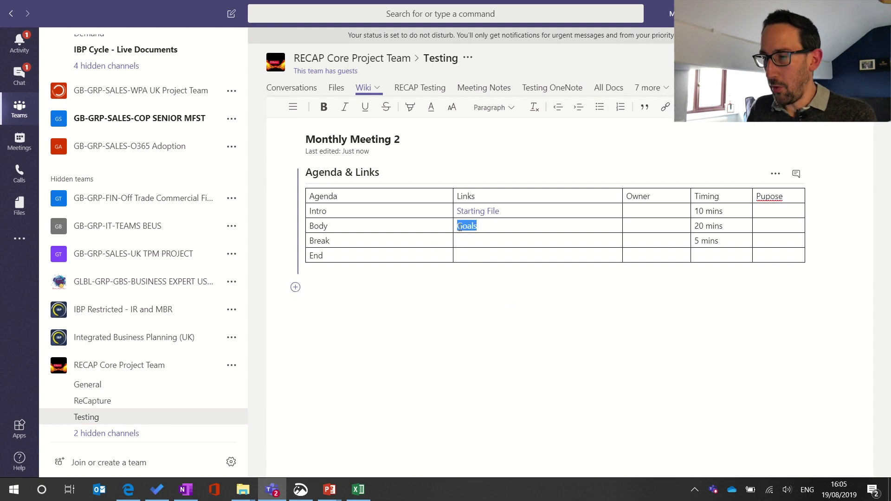
click(665, 107)
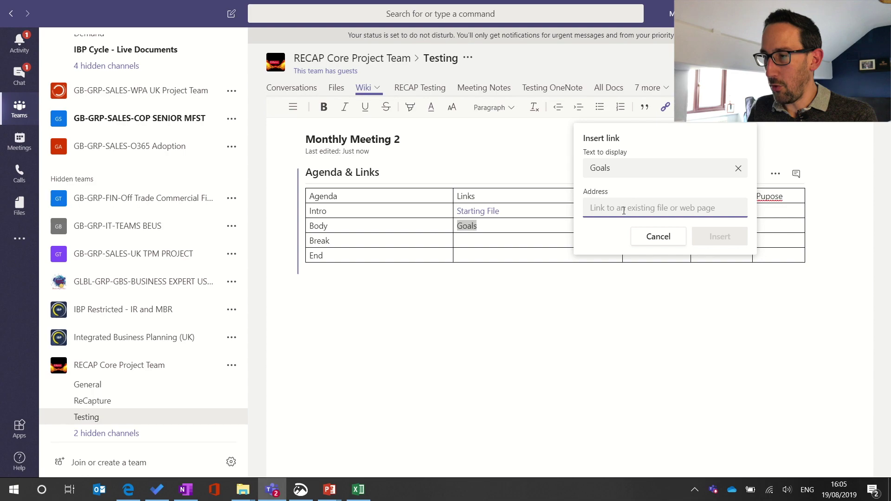
key(ctrl+v)
click(720, 237)
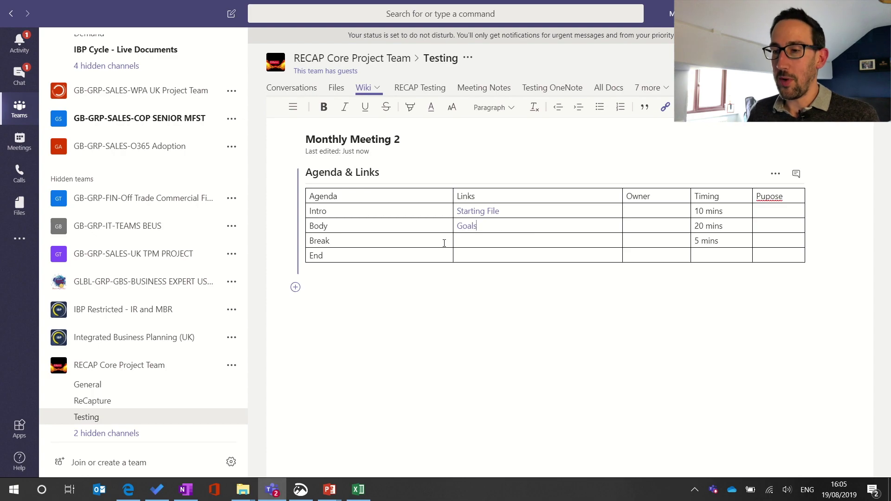
mouse_move(468, 229)
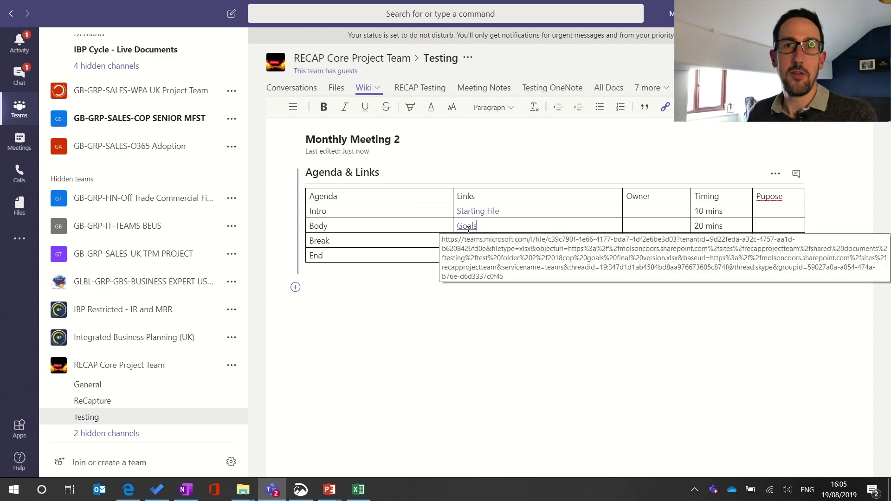